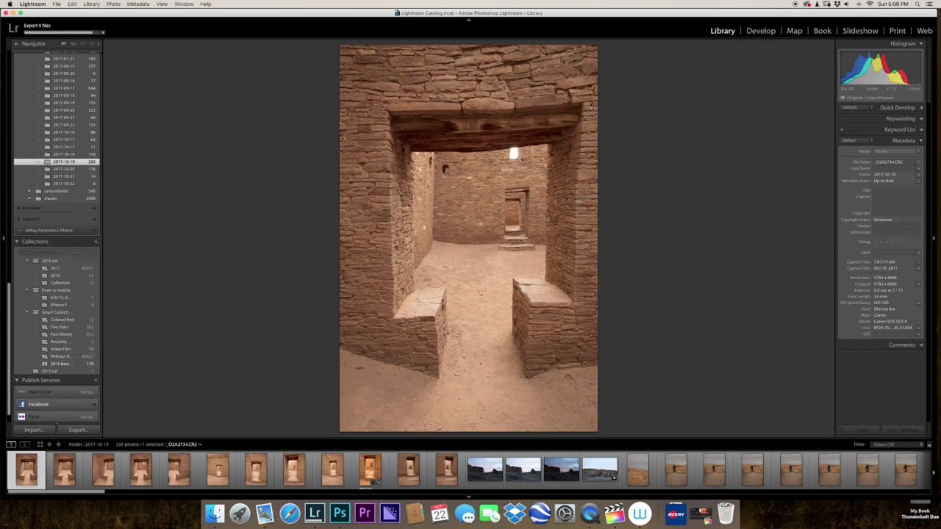
- In Develop, raise Whites to +50 and Blacks to +18 using the Alt clipping preview
{"action": "left_click", "coordinate": [761, 31]}
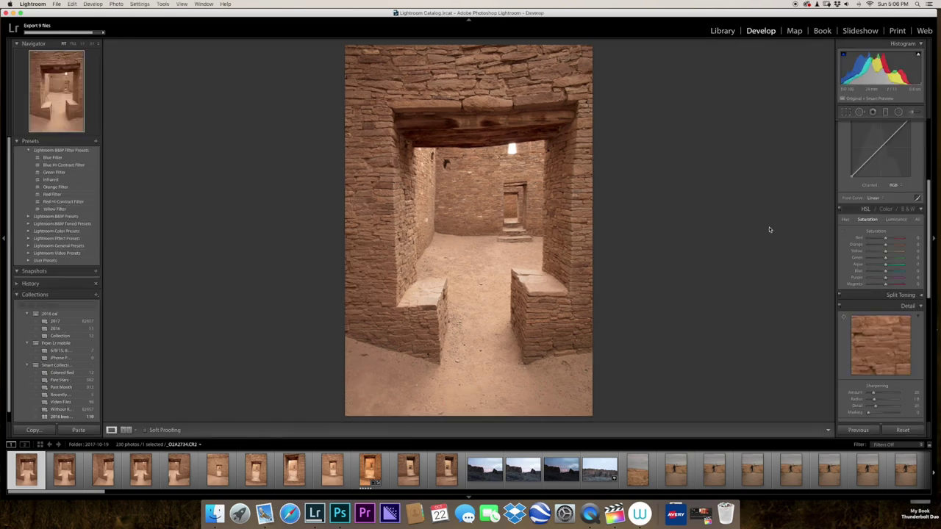
{"action": "scroll", "coordinate": [881, 187], "scroll_direction": "up", "scroll_amount": 8}
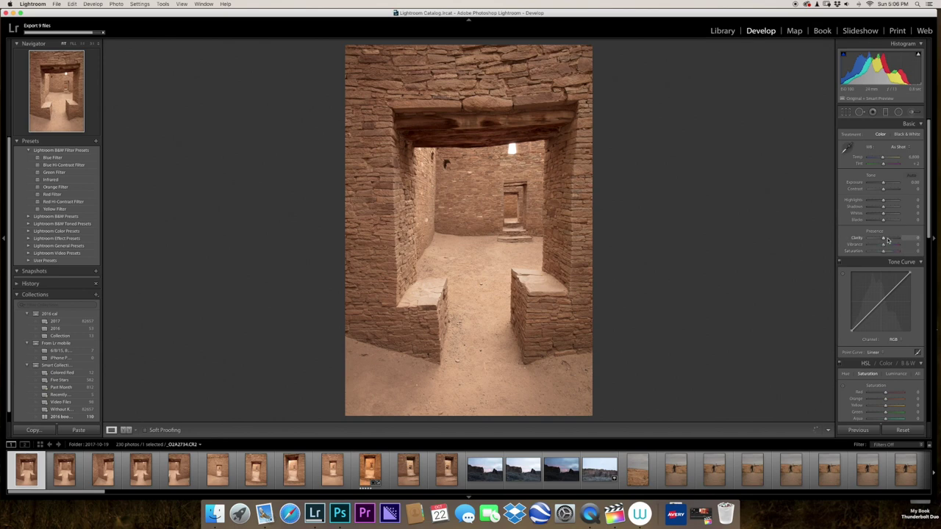
{"action": "key", "text": "alt"}
{"action": "left_click", "coordinate": [884, 213], "text": "alt"}
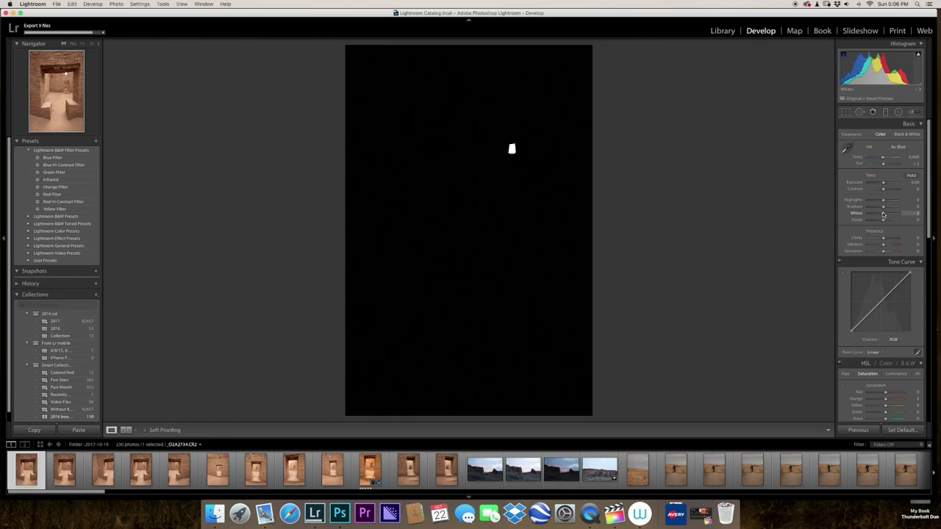
{"action": "mouse_move", "coordinate": [885, 214]}
{"action": "left_mouse_down"}
{"action": "mouse_move", "coordinate": [893, 217]}
{"action": "mouse_move", "coordinate": [887, 223]}
{"action": "left_mouse_up"}
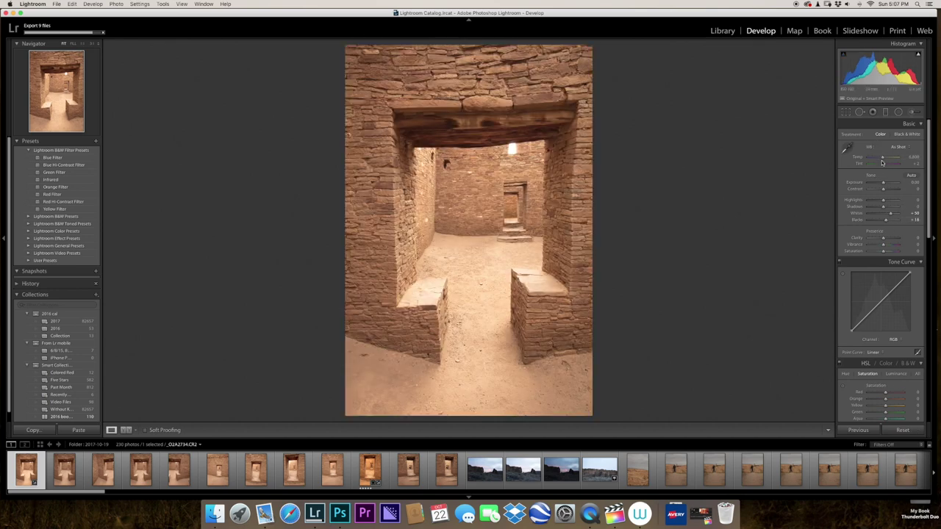
- Warm the Temp to 7,340 and set Clarity +11 and Vibrance +30
{"action": "left_click_drag", "start_coordinate": [884, 160], "coordinate": [884, 161]}
{"action": "left_click_drag", "start_coordinate": [883, 240], "coordinate": [885, 239]}
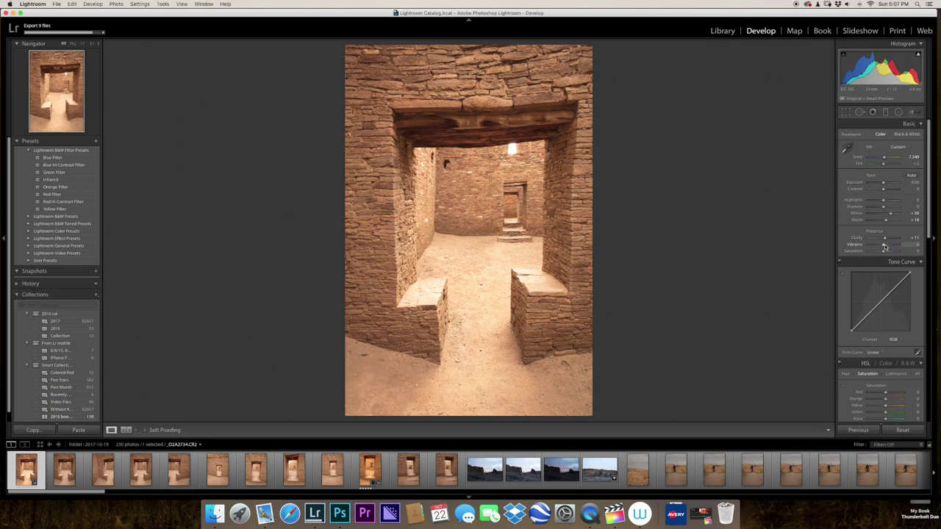
{"action": "left_click_drag", "start_coordinate": [884, 248], "coordinate": [887, 247]}
- Send the doorway photo from Lightroom to edit in Adobe Photoshop CC
{"action": "right_click", "coordinate": [490, 257]}
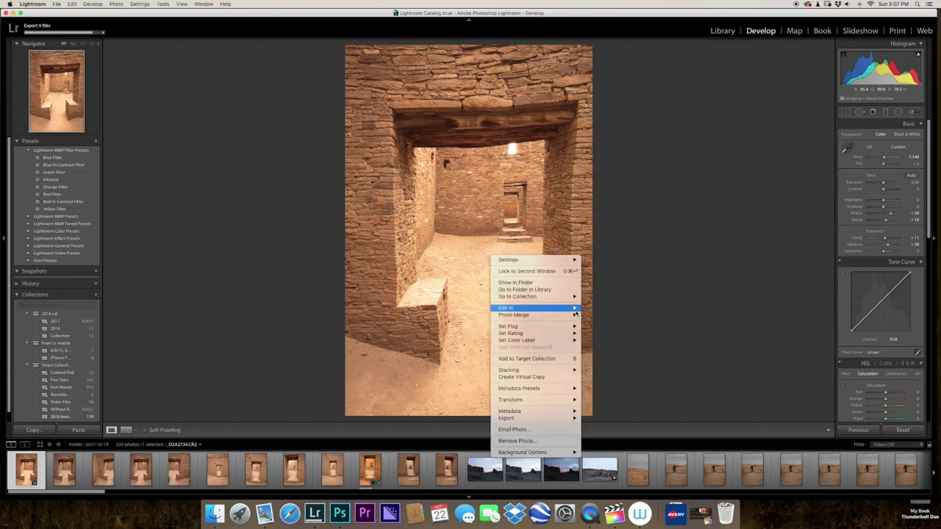
{"action": "mouse_move", "coordinate": [573, 309]}
{"action": "left_click", "coordinate": [636, 309]}
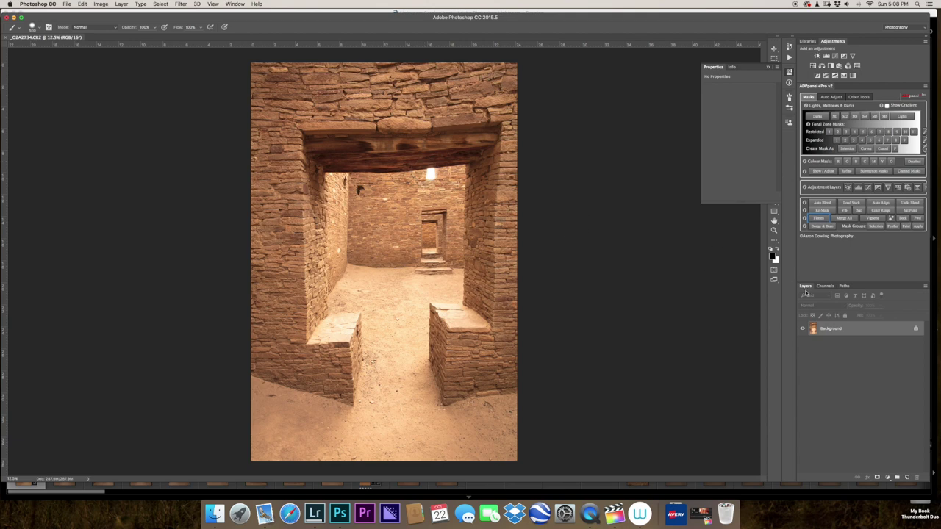
- Duplicate the Background layer as 'Background copy' and close the Properties panel
{"action": "right_click", "coordinate": [839, 331]}
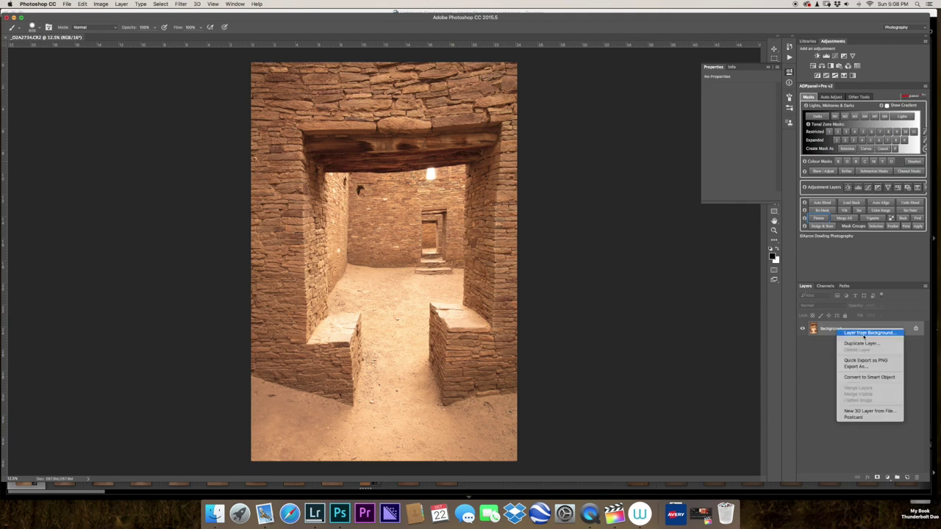
{"action": "left_click", "coordinate": [864, 343]}
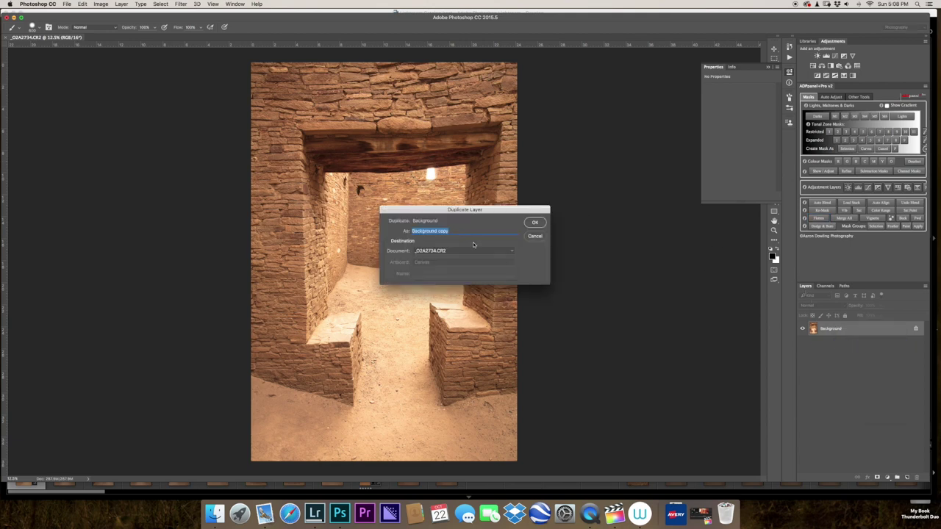
{"action": "left_click", "coordinate": [535, 222]}
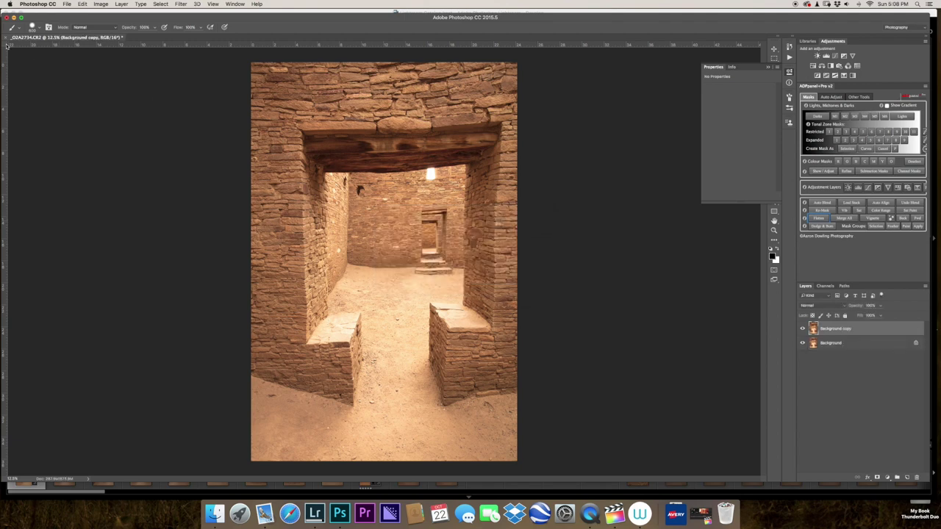
{"action": "left_click", "coordinate": [767, 68]}
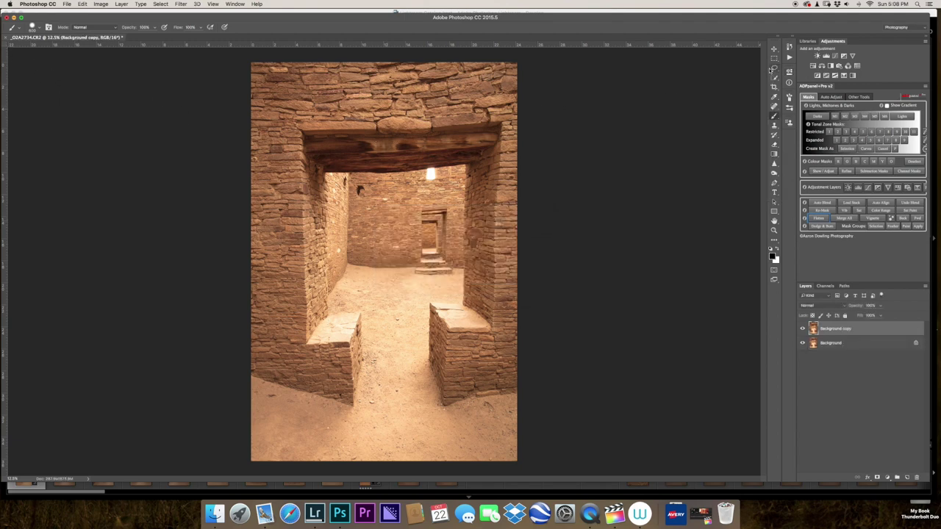
- Spot-heal away the bright light fixture on the back wall, then fit the photo on screen
{"action": "left_click", "coordinate": [774, 106]}
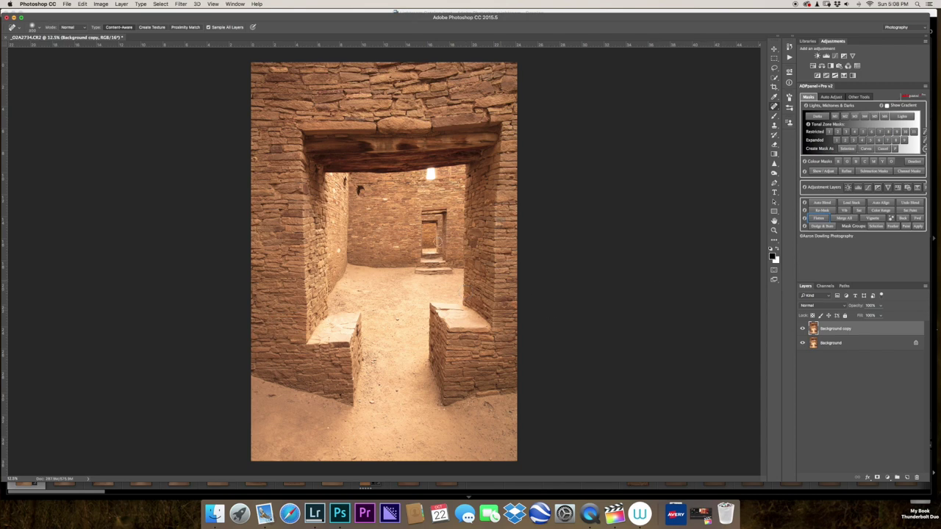
{"action": "mouse_move", "coordinate": [429, 177]}
{"action": "left_mouse_down"}
{"action": "mouse_move", "coordinate": [440, 176]}
{"action": "mouse_move", "coordinate": [431, 174]}
{"action": "left_mouse_up"}
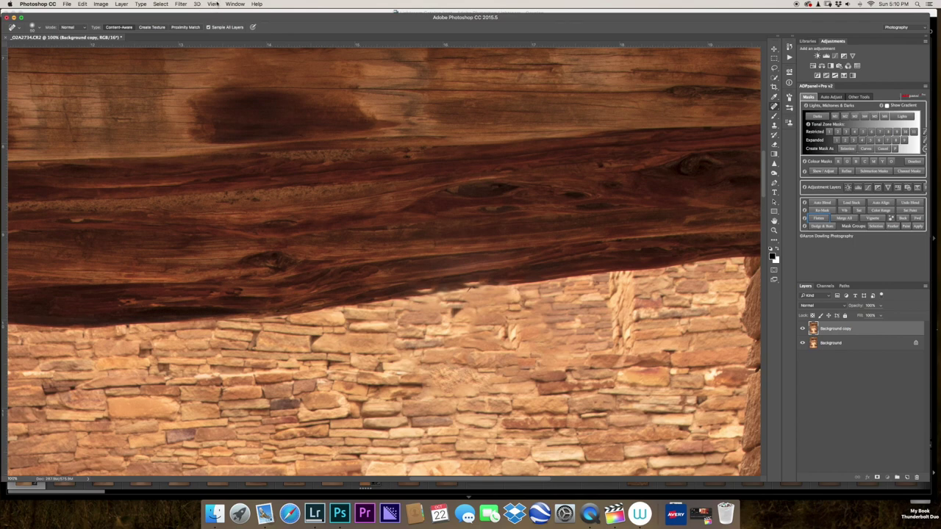
{"action": "key", "text": "super+Tab"}
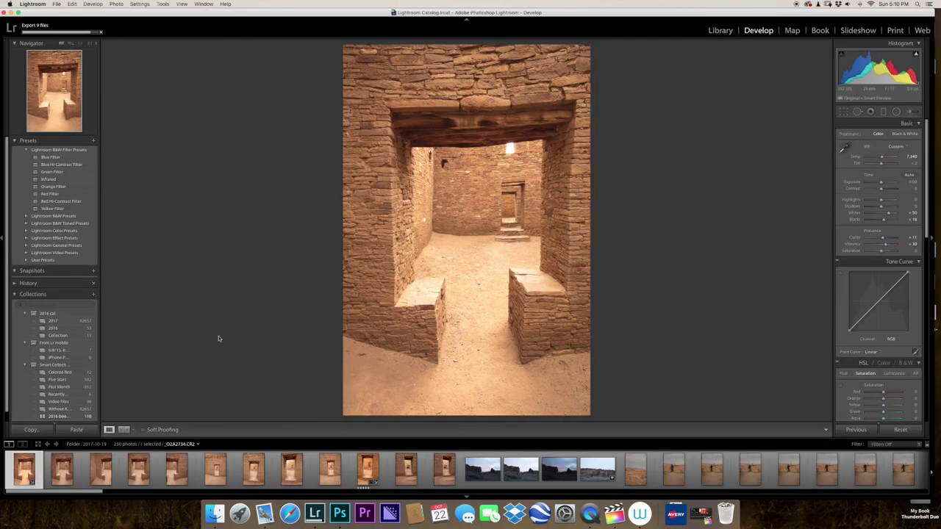
{"action": "left_click", "coordinate": [340, 513]}
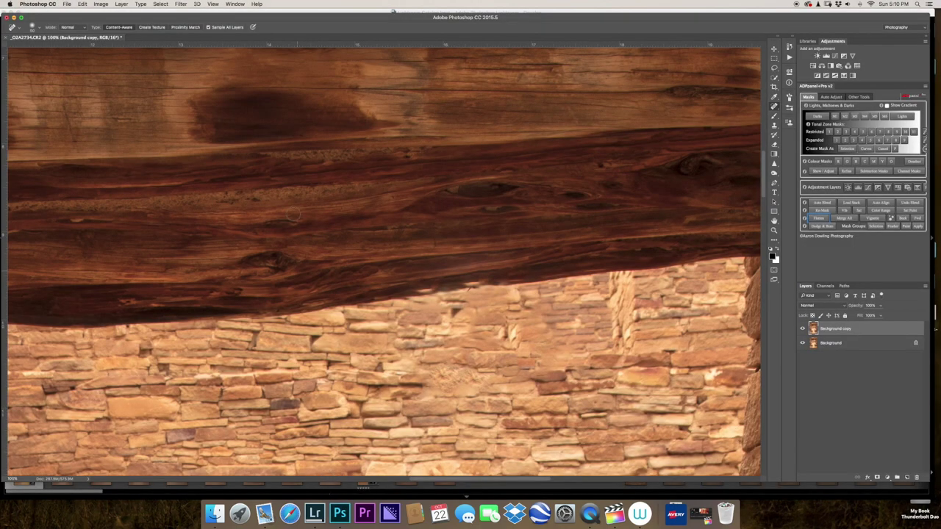
{"action": "left_click", "coordinate": [213, 5]}
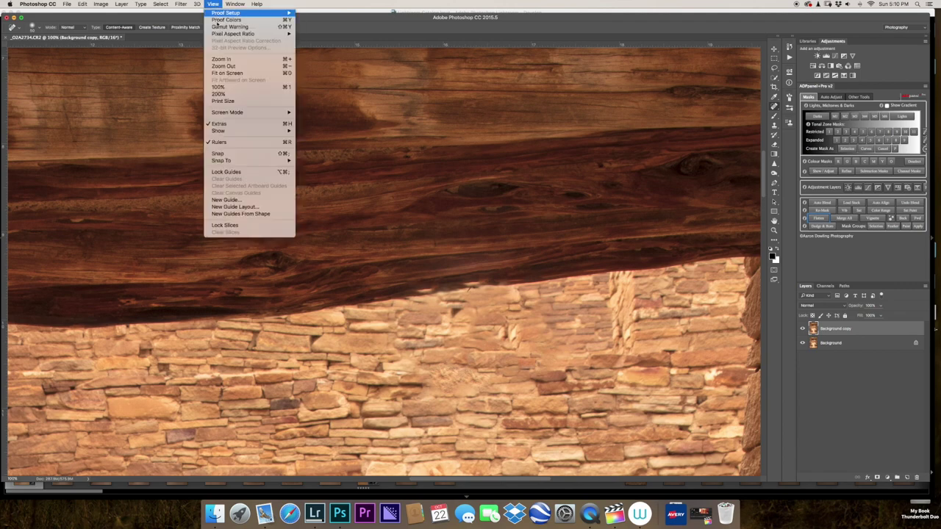
{"action": "left_click", "coordinate": [229, 74]}
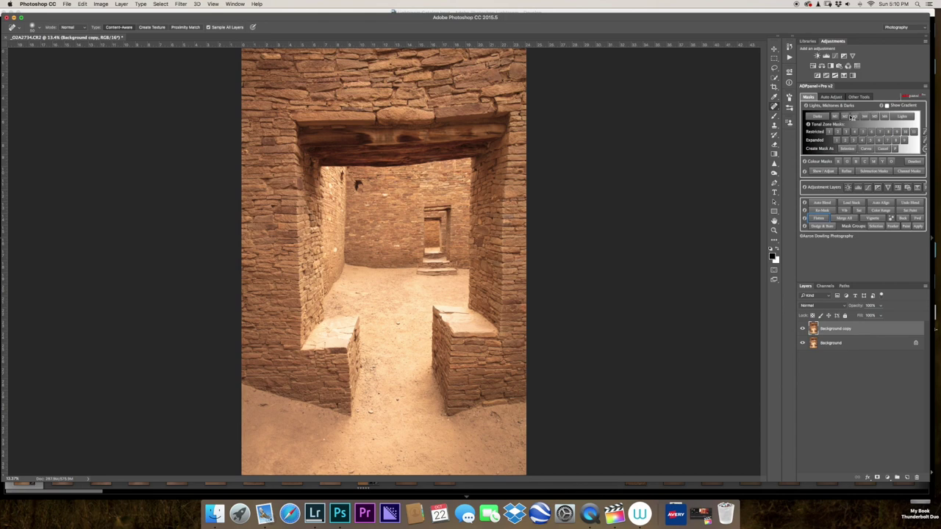
- Create an M3 midtone luminosity-masked Curves layer and open its curve properties
{"action": "left_click", "coordinate": [855, 118]}
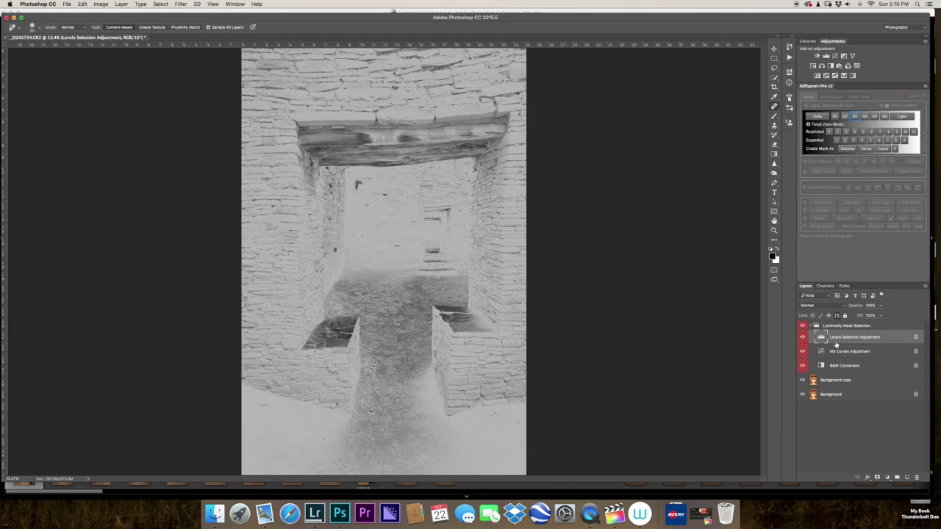
{"action": "left_click", "coordinate": [868, 149]}
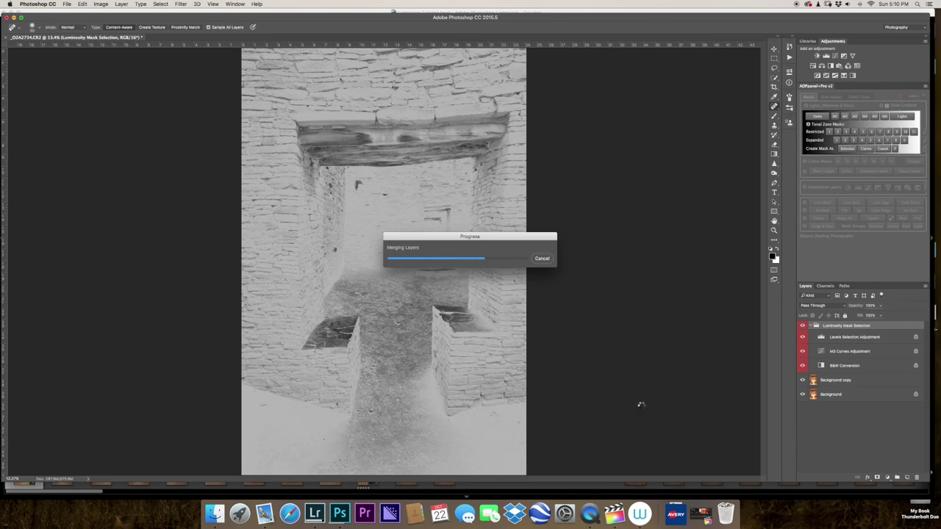
{"action": "double_click", "coordinate": [816, 328]}
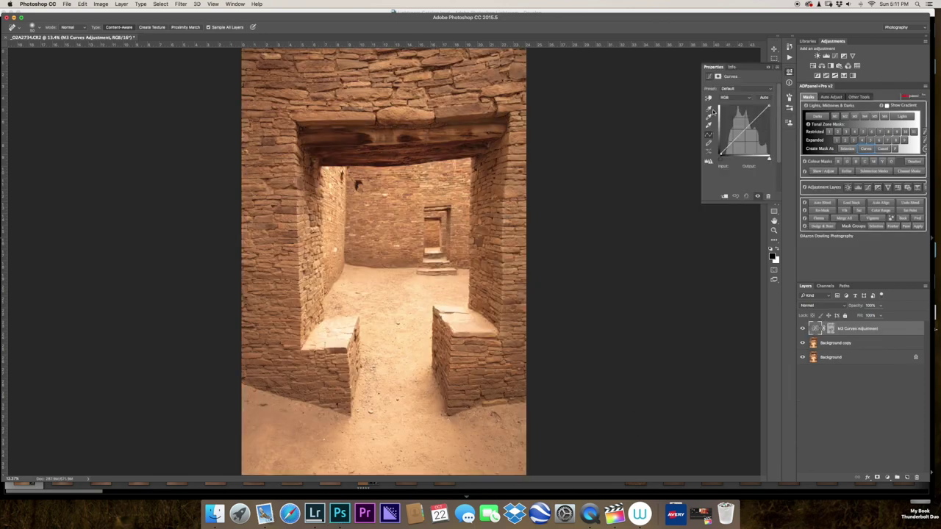
- Bend the midtone curve down to darken shadows slightly and add a Vibrance 1 layer
{"action": "left_click_drag", "start_coordinate": [732, 143], "coordinate": [753, 125]}
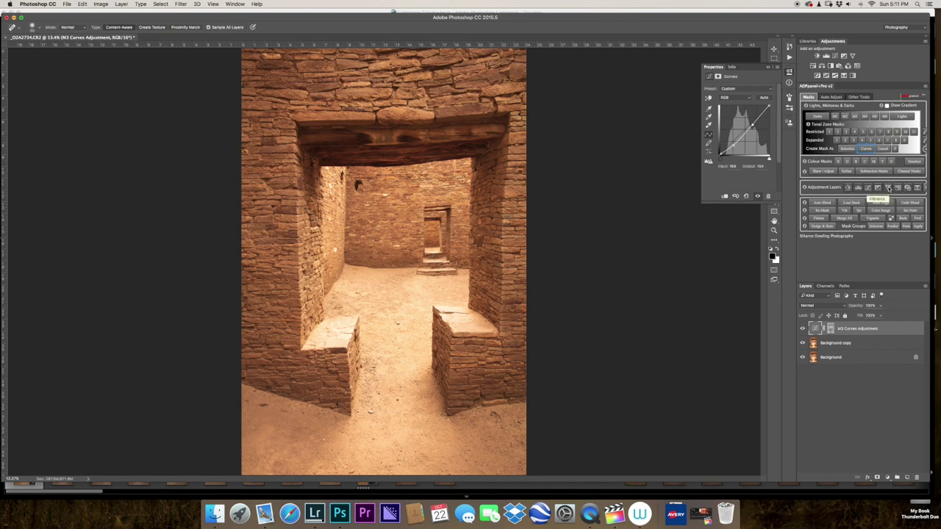
{"action": "left_click", "coordinate": [888, 188]}
{"action": "left_click", "coordinate": [890, 189]}
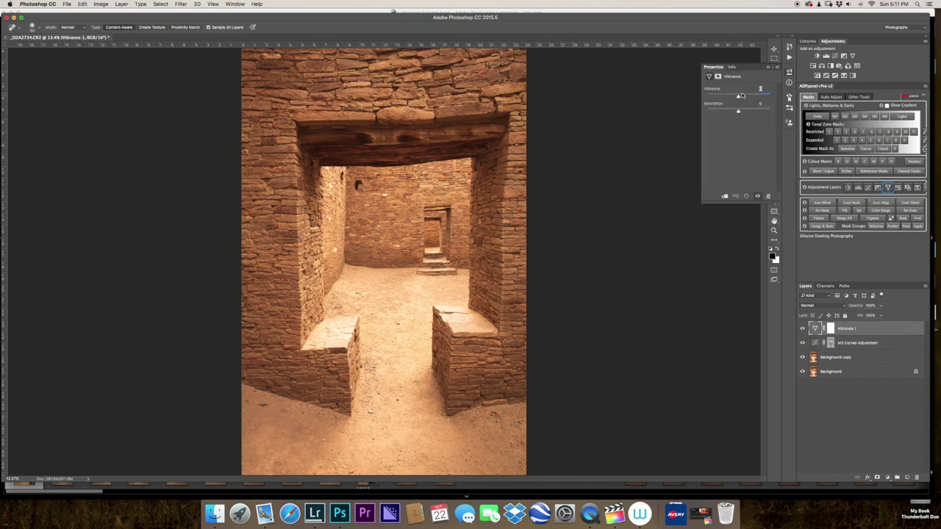
- Set Vibrance to +20, lower Saturation slightly, and toggle the layer for a before/after comparison
{"action": "left_click_drag", "start_coordinate": [739, 97], "coordinate": [749, 98]}
{"action": "left_click_drag", "start_coordinate": [741, 112], "coordinate": [738, 113]}
{"action": "left_click", "coordinate": [803, 330]}
{"action": "left_click", "coordinate": [803, 329]}
{"action": "left_click", "coordinate": [802, 329]}
{"action": "left_click", "coordinate": [803, 329]}
{"action": "left_click", "coordinate": [802, 329]}
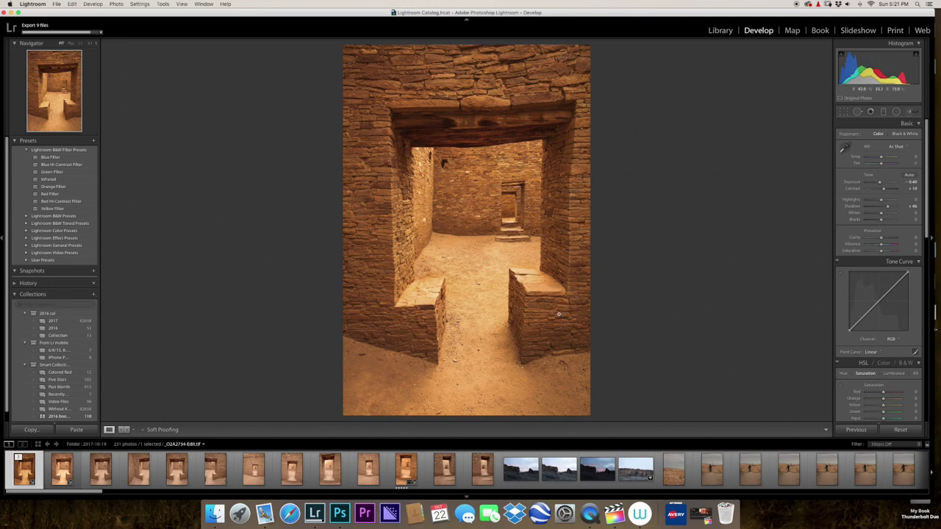
{"action": "left_click", "coordinate": [530, 308]}
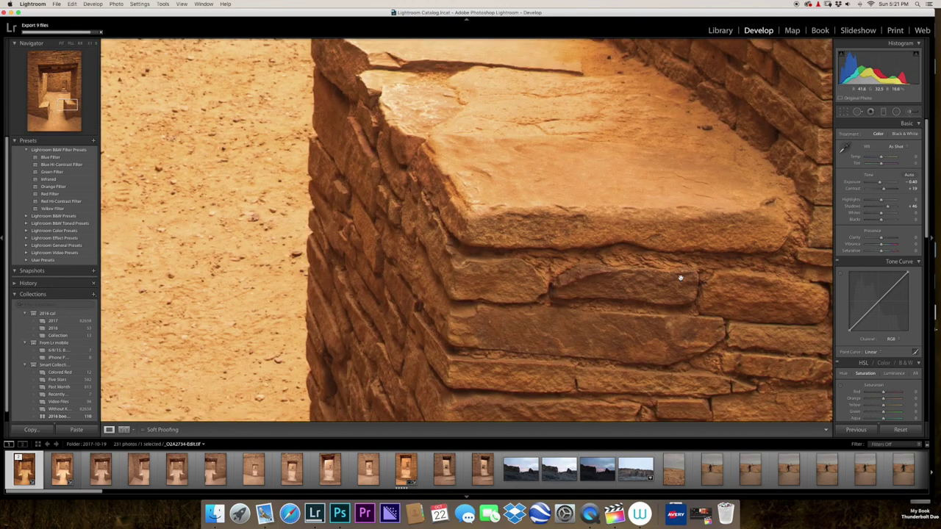
{"action": "left_click_drag", "start_coordinate": [669, 131], "coordinate": [361, 306]}
{"action": "left_click_drag", "start_coordinate": [634, 146], "coordinate": [488, 222]}
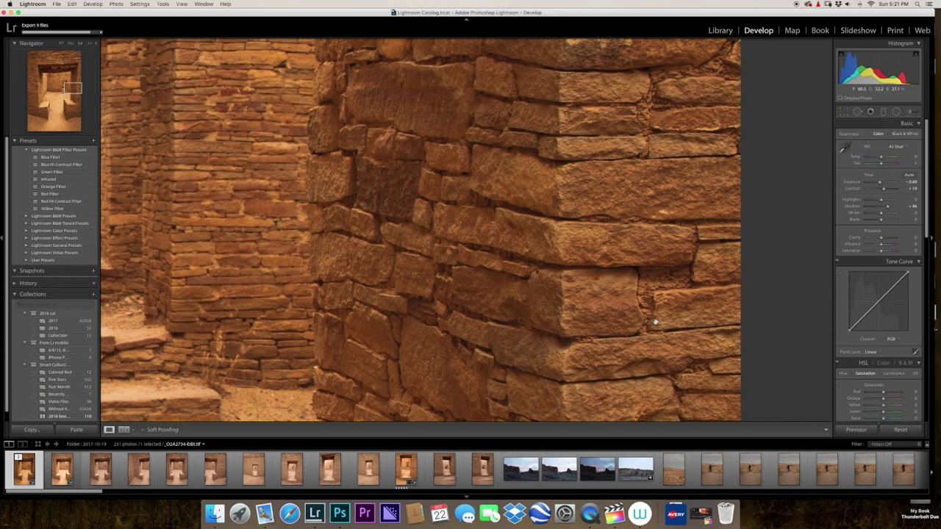
{"action": "left_click_drag", "start_coordinate": [412, 164], "coordinate": [664, 345]}
{"action": "left_click_drag", "start_coordinate": [474, 144], "coordinate": [670, 344]}
{"action": "left_click_drag", "start_coordinate": [309, 81], "coordinate": [541, 310]}
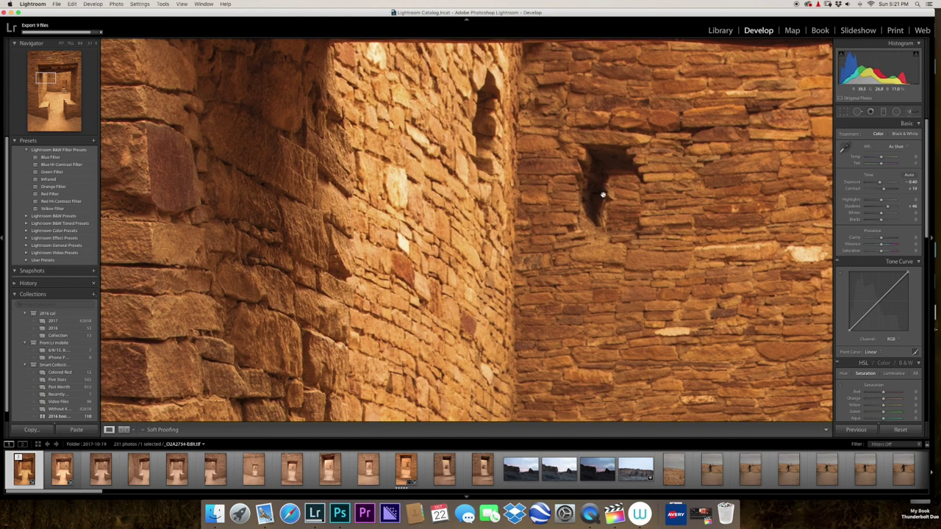
{"action": "left_click_drag", "start_coordinate": [634, 360], "coordinate": [551, 192]}
{"action": "left_click_drag", "start_coordinate": [467, 359], "coordinate": [643, 196]}
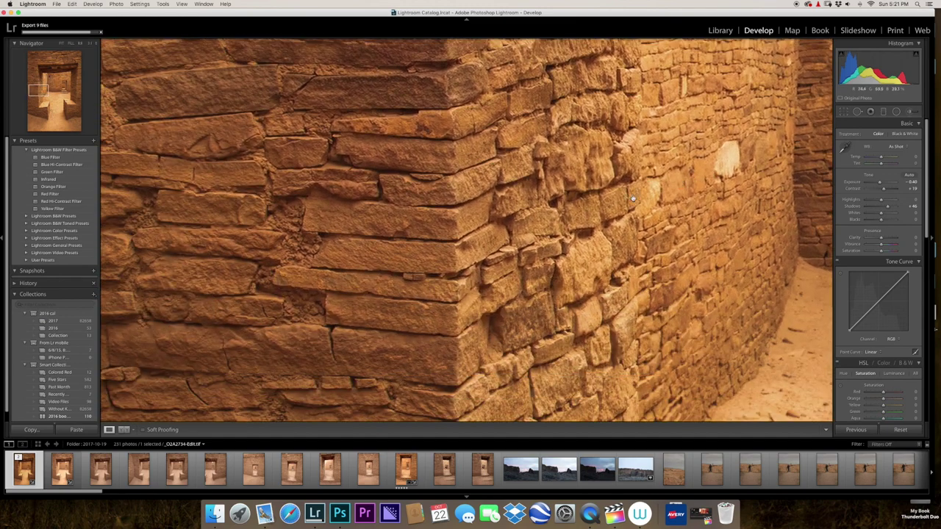
{"action": "left_click_drag", "start_coordinate": [382, 367], "coordinate": [570, 251]}
{"action": "left_click_drag", "start_coordinate": [548, 378], "coordinate": [497, 261]}
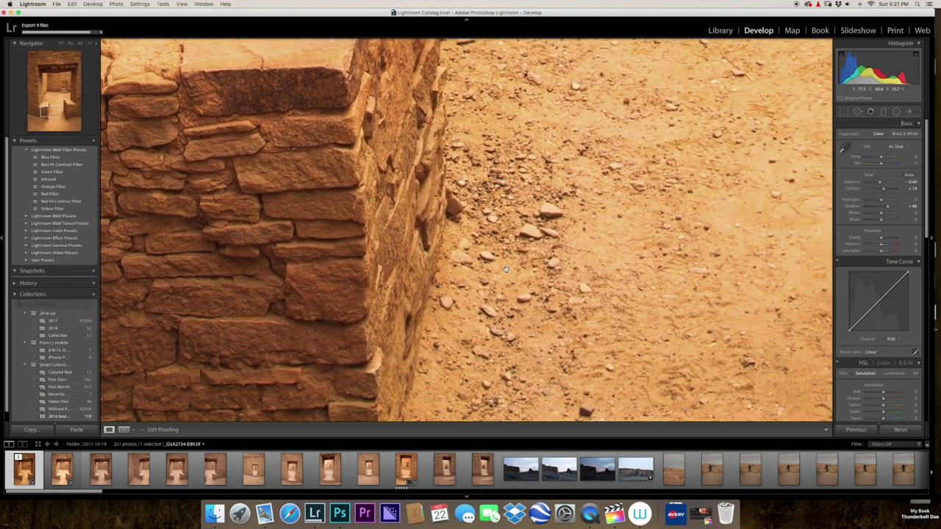
{"action": "left_click_drag", "start_coordinate": [712, 277], "coordinate": [505, 236]}
{"action": "left_click_drag", "start_coordinate": [703, 292], "coordinate": [576, 348]}
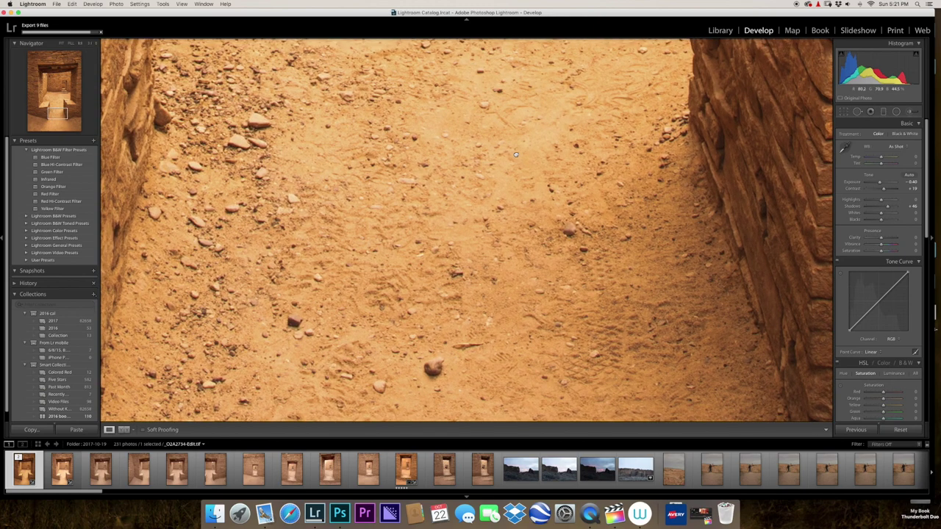
{"action": "scroll", "coordinate": [516, 152], "scroll_direction": "down", "scroll_amount": 5}
{"action": "scroll", "coordinate": [573, 153], "scroll_direction": "up", "scroll_amount": 10}
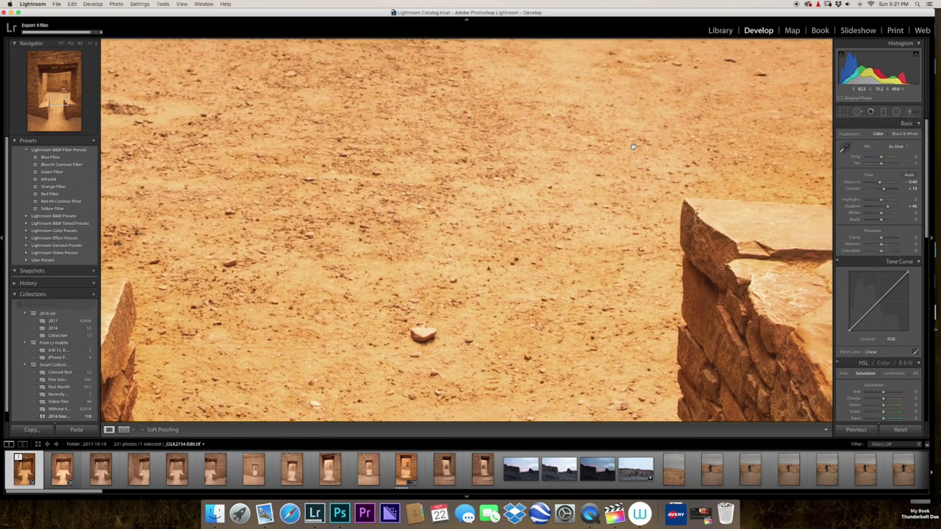
{"action": "scroll", "coordinate": [631, 153], "scroll_direction": "up", "scroll_amount": 10}
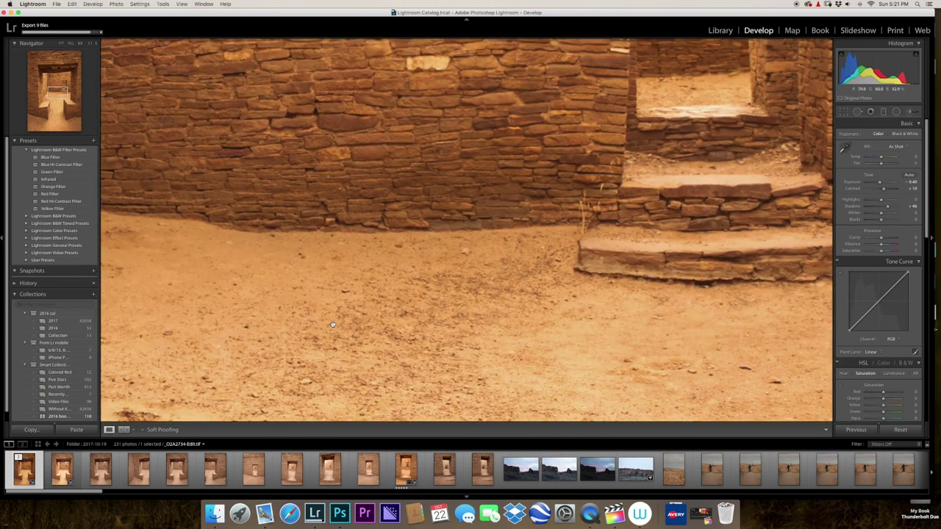
{"action": "scroll", "coordinate": [337, 326], "scroll_direction": "left", "scroll_amount": 5}
{"action": "scroll", "coordinate": [338, 325], "scroll_direction": "up", "scroll_amount": 2}
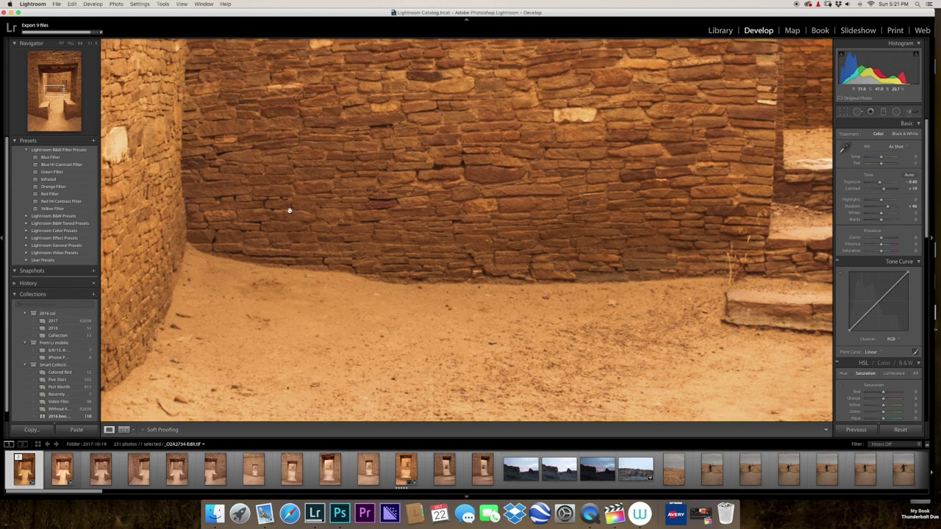
{"action": "left_click", "coordinate": [289, 211]}
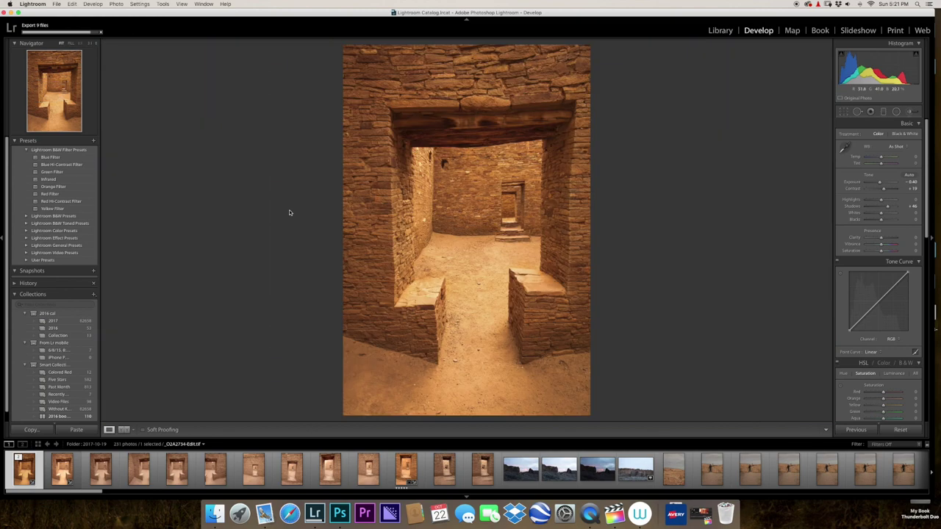